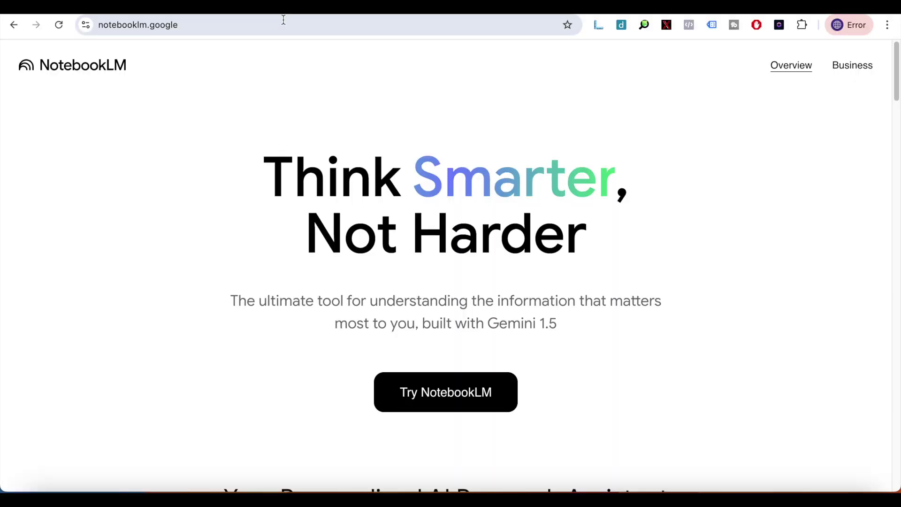
Open the NotebookLM site at notebooklm.google and select its address
click(281, 24)
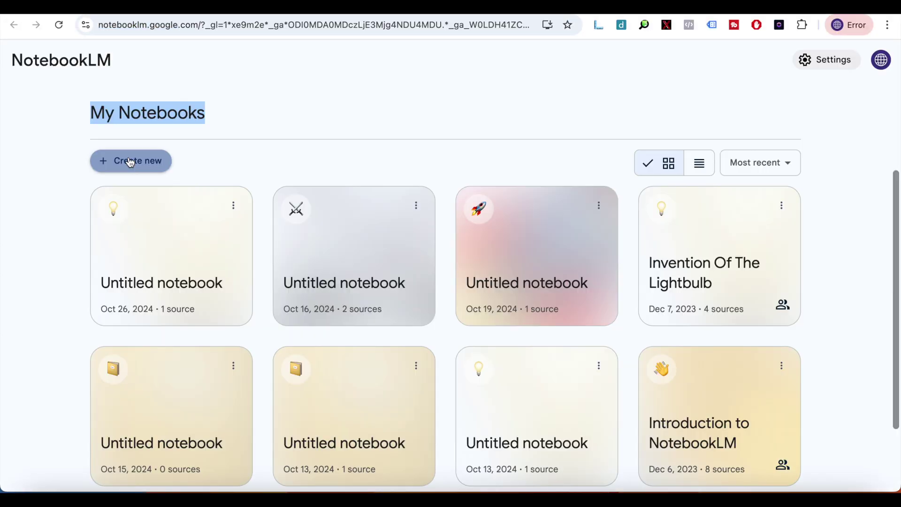
Create a new empty notebook and browse its Add sources dialog
click(125, 159)
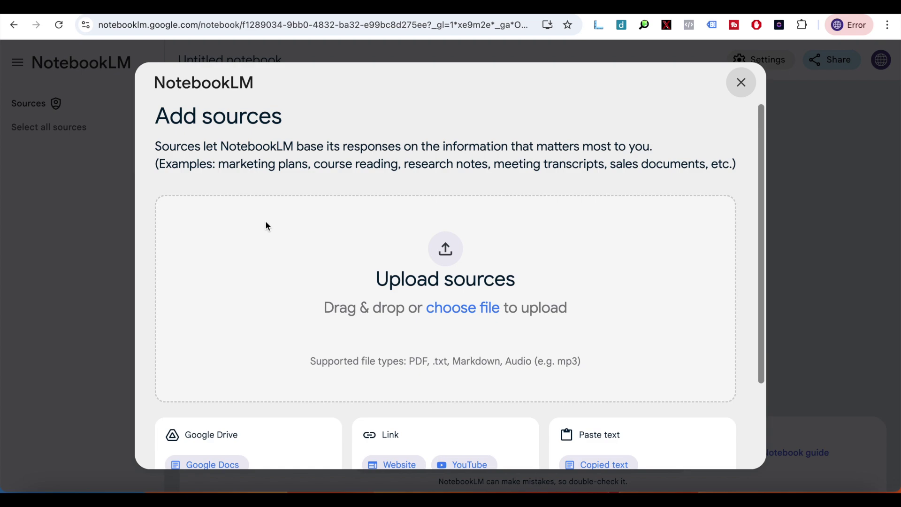
scroll(423, 275, down, 3)
scroll(421, 275, up, 3)
scroll(421, 275, down, 3)
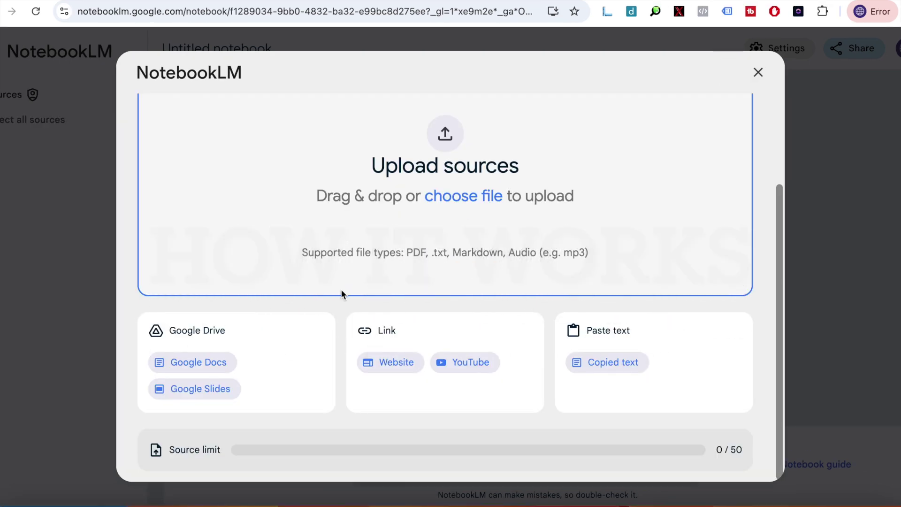
scroll(339, 305, up, 3)
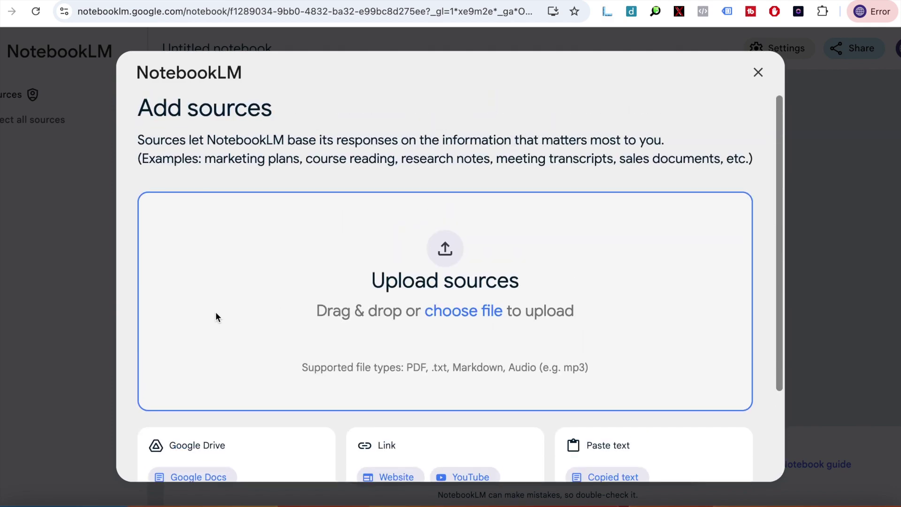
scroll(216, 310, down, 3)
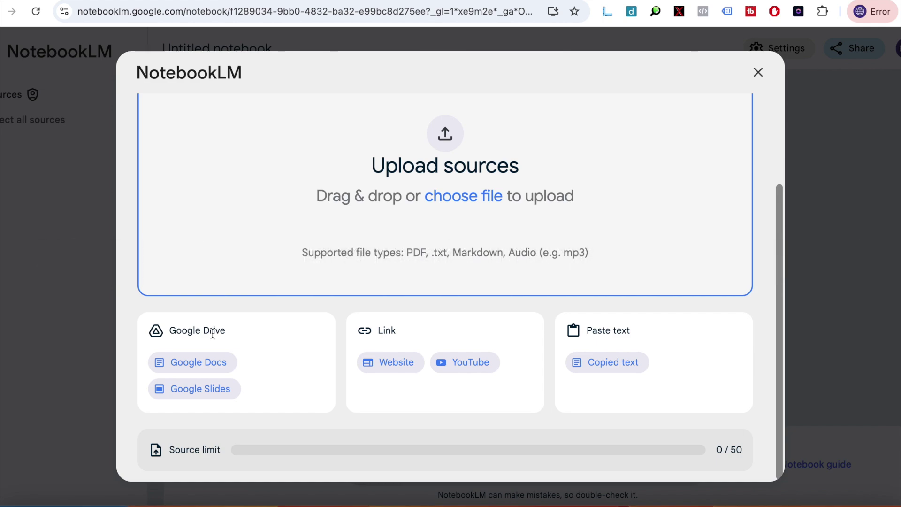
Highlight the Google Drive and Paste text source options in the dialog
drag(111, 312, 210, 325)
click(222, 330)
drag(569, 343, 581, 335)
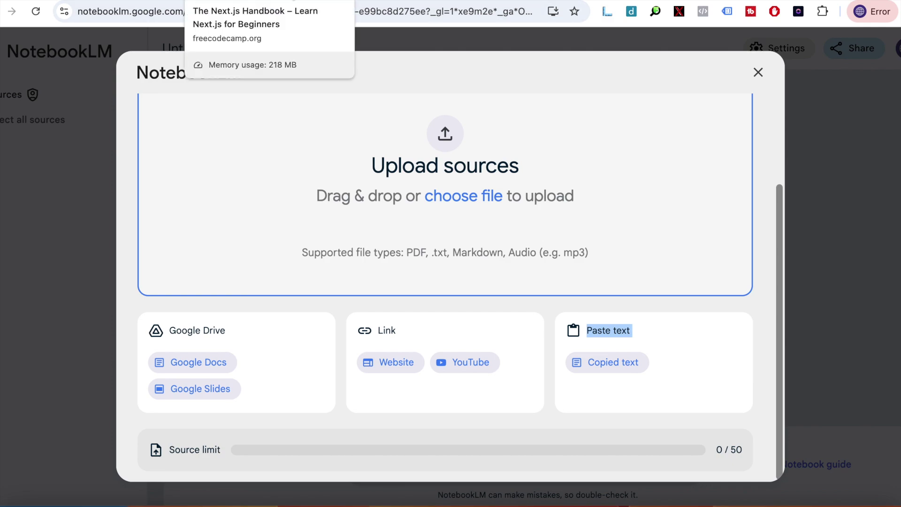
Add the freeCodeCamp Next.js Handbook page as a website source, then return to the article
click(247, 1)
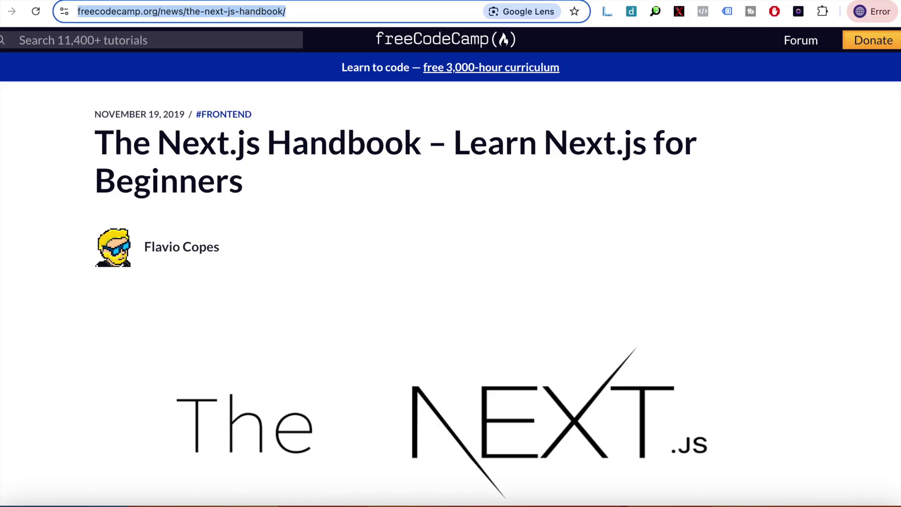
key(ctrl+shift+Tab)
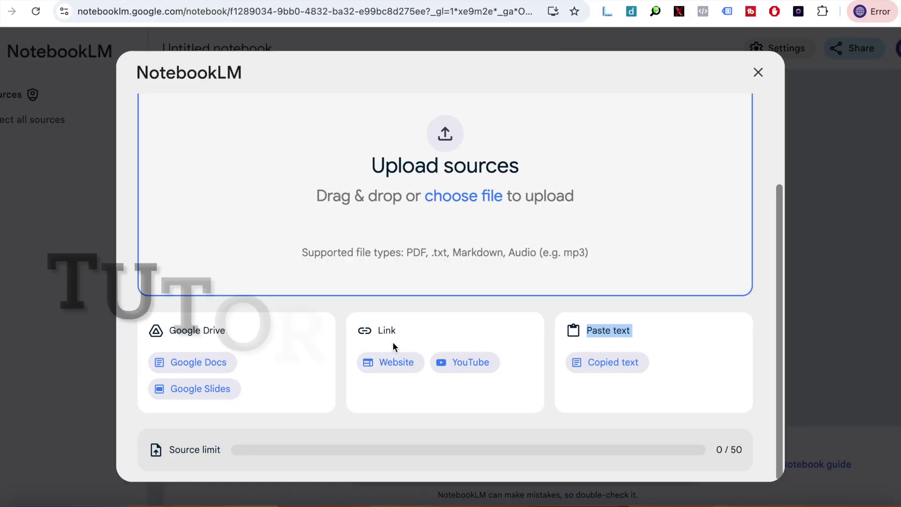
click(413, 363)
text(https://www.freecodecamp.org/news/the-next-js-handbook/)
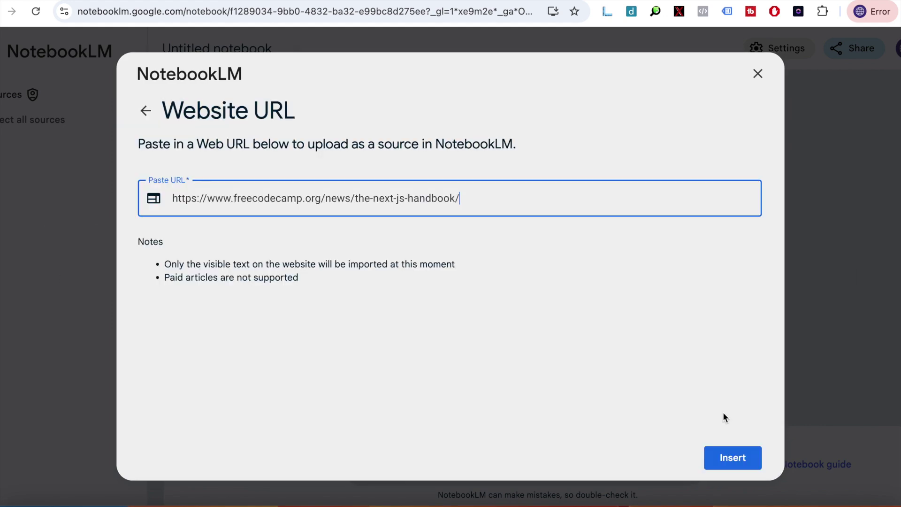
click(744, 458)
key(ctrl+Tab)
scroll(381, 123, down, 2)
Scroll through the Next.js Handbook article, then return to the NotebookLM notebook
scroll(381, 133, up, 4)
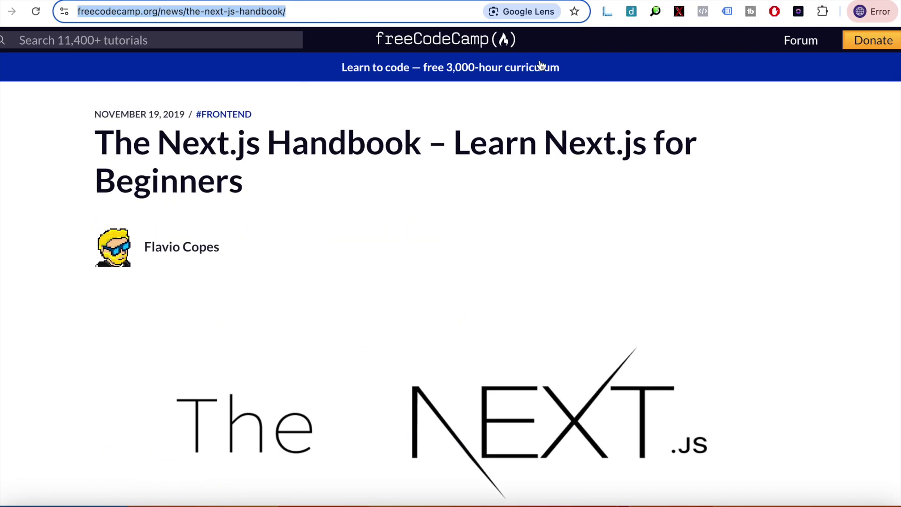
scroll(381, 97, down, 20)
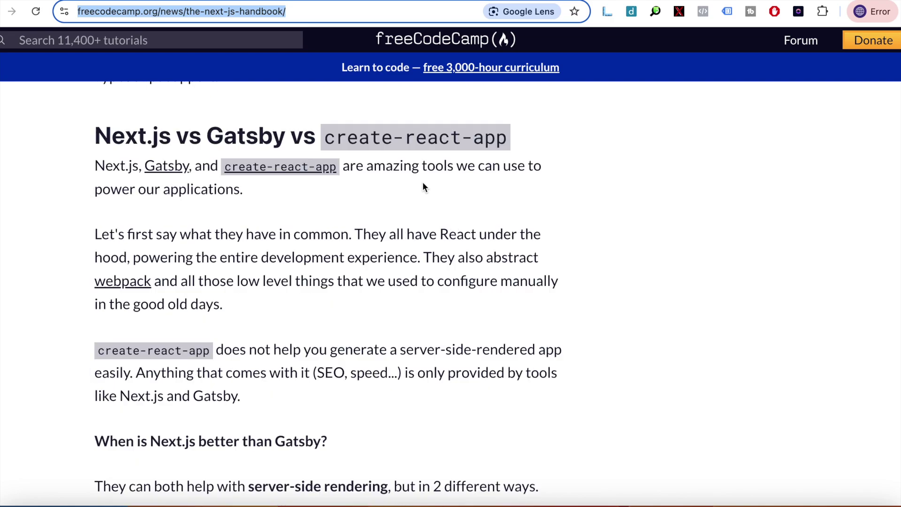
scroll(429, 227, down, 20)
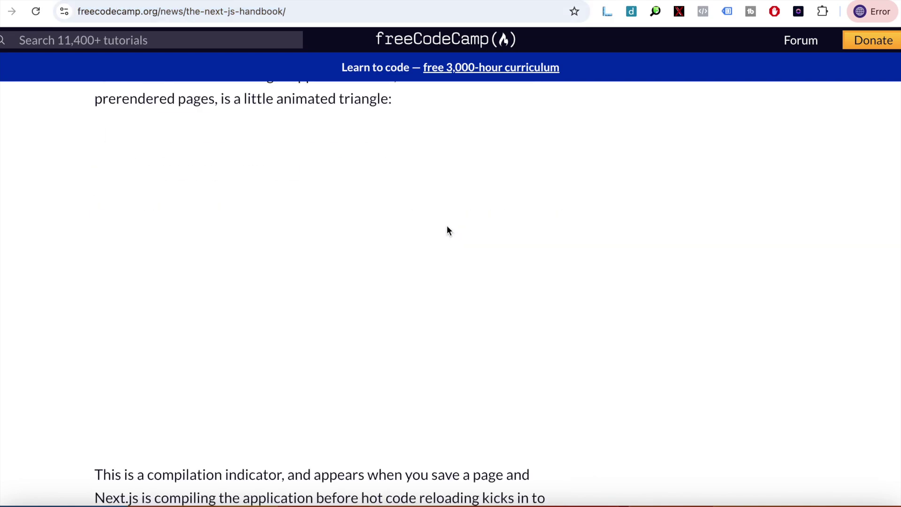
scroll(447, 226, up, 20)
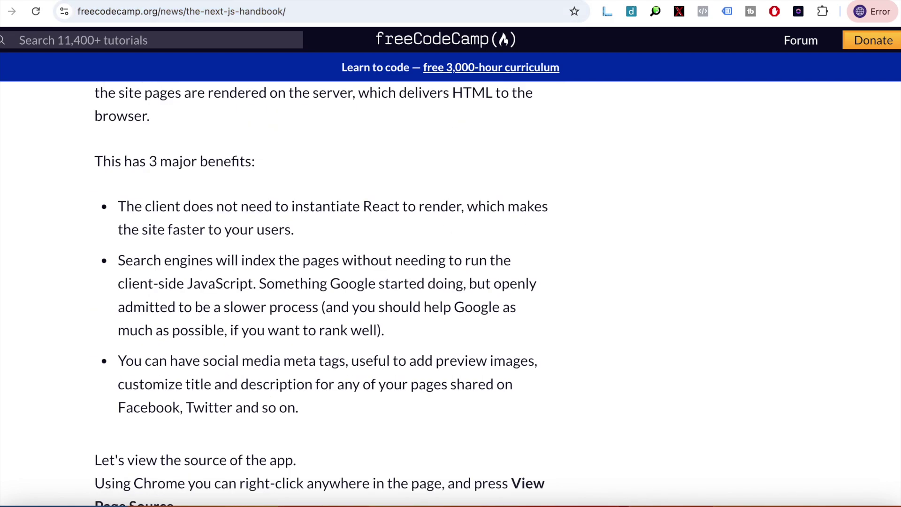
key(ctrl+shift+Tab)
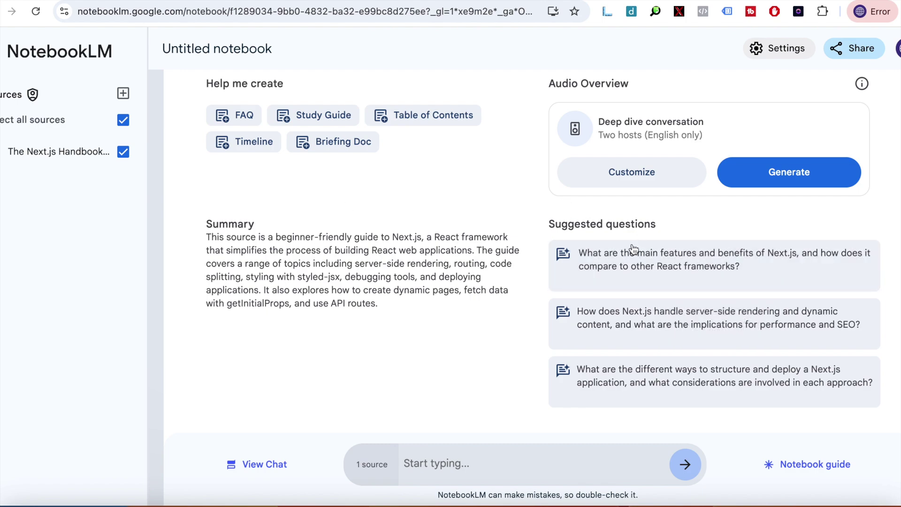
Ask the notebook who the handbook's author is and read through the cited answer
text(wha)
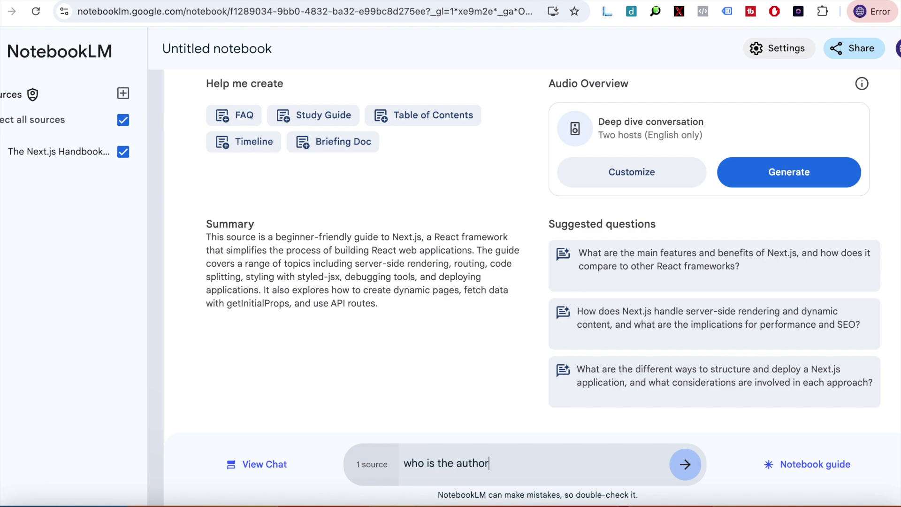
key(Return)
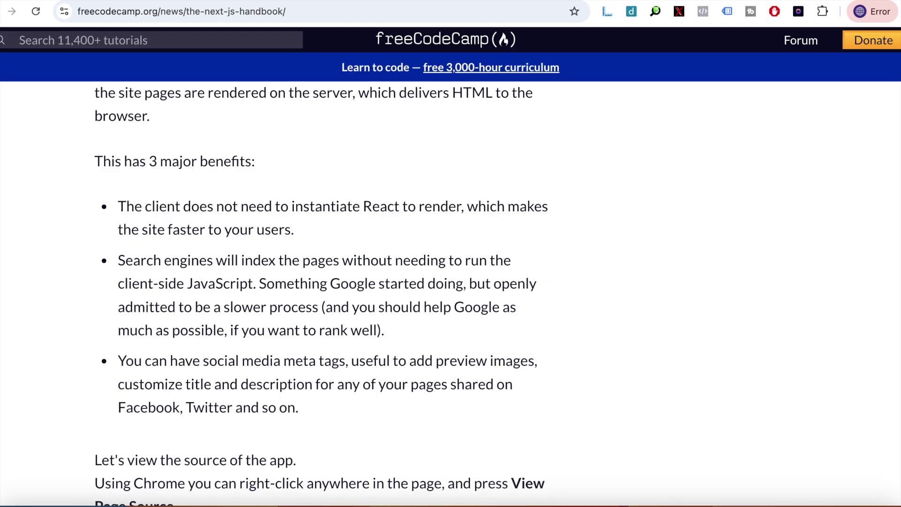
scroll(336, 267, up, 20)
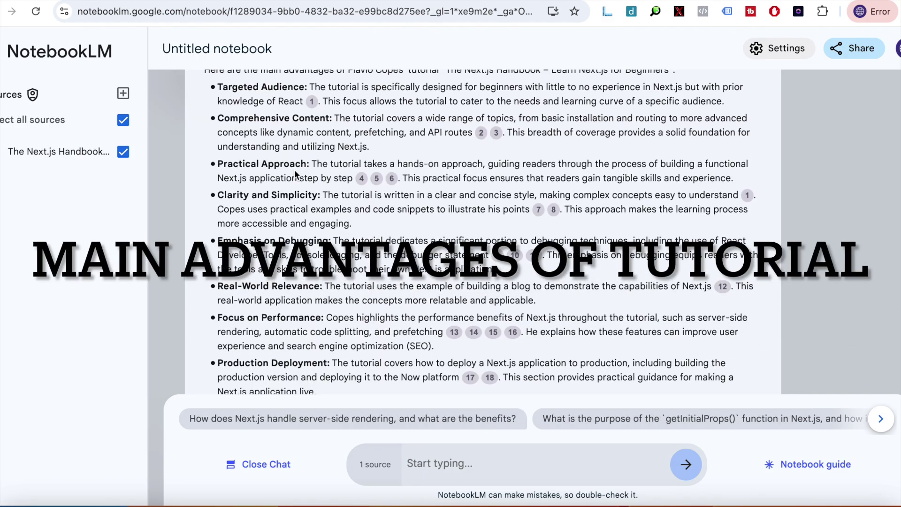
scroll(296, 175, up, 1)
drag(443, 97, 569, 97)
click(478, 96)
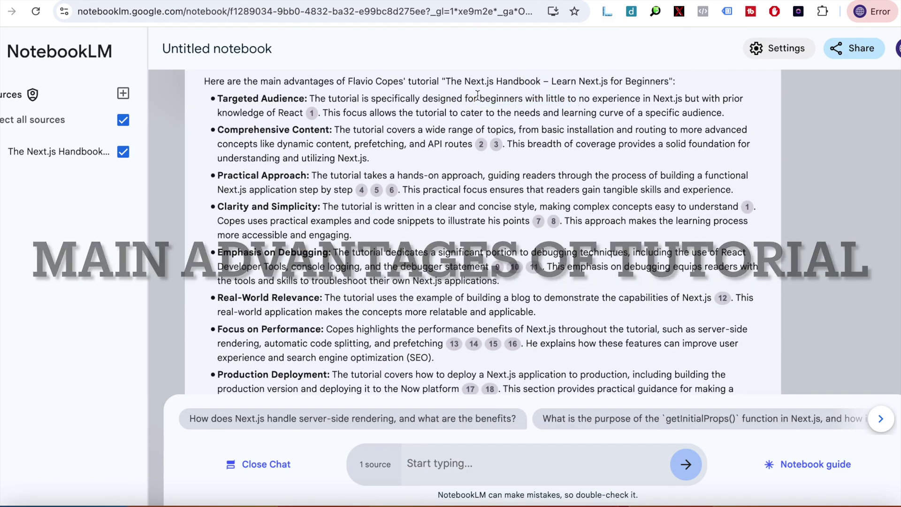
scroll(465, 329, down, 5)
Ask the notebook to summarise the main points of the tutorial
text(what are the main points of this tutorial)
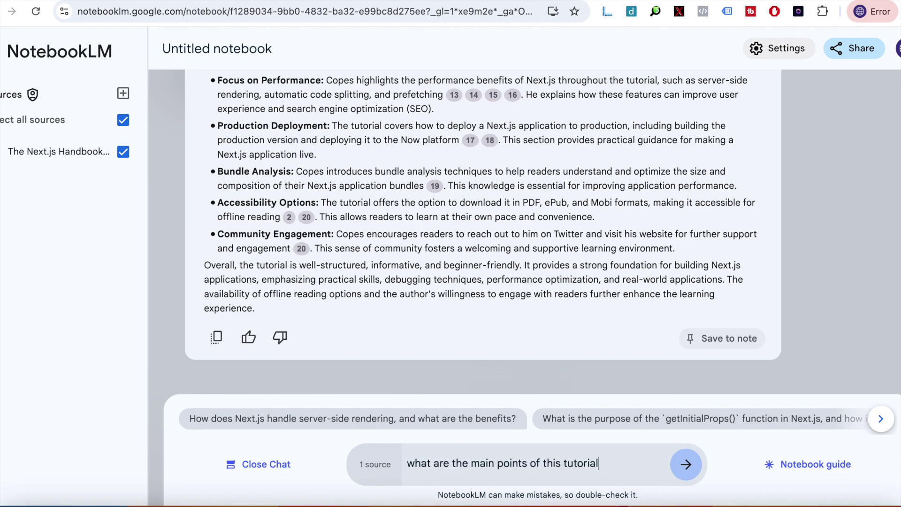
drag(407, 463, 449, 463)
text(summarise)
key(Return)
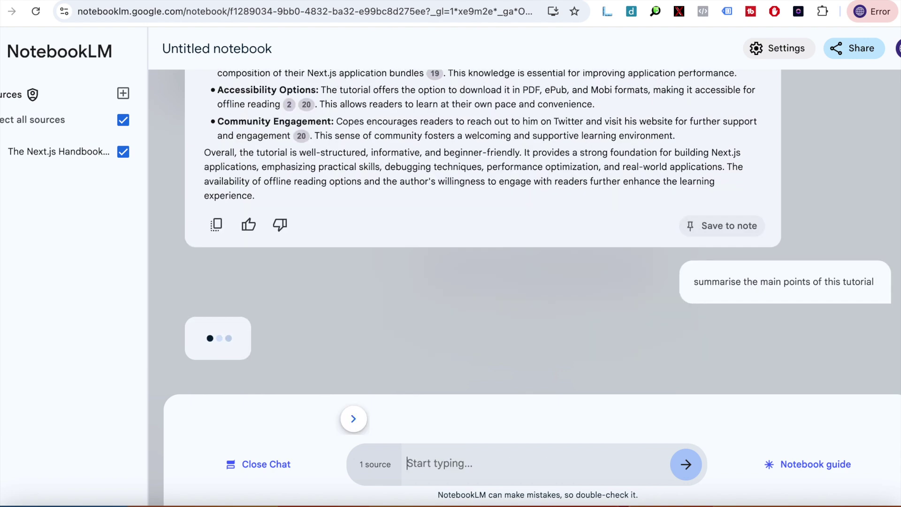
scroll(316, 221, up, 2)
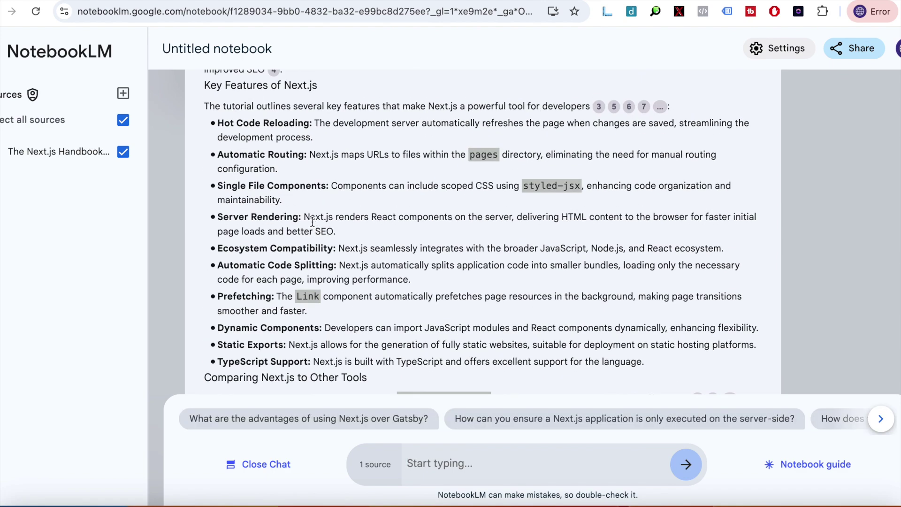
Ask 'what are the basics of prefetching' and check the cited Prefetching section
text(what are the basics of prefetching)
key(Return)
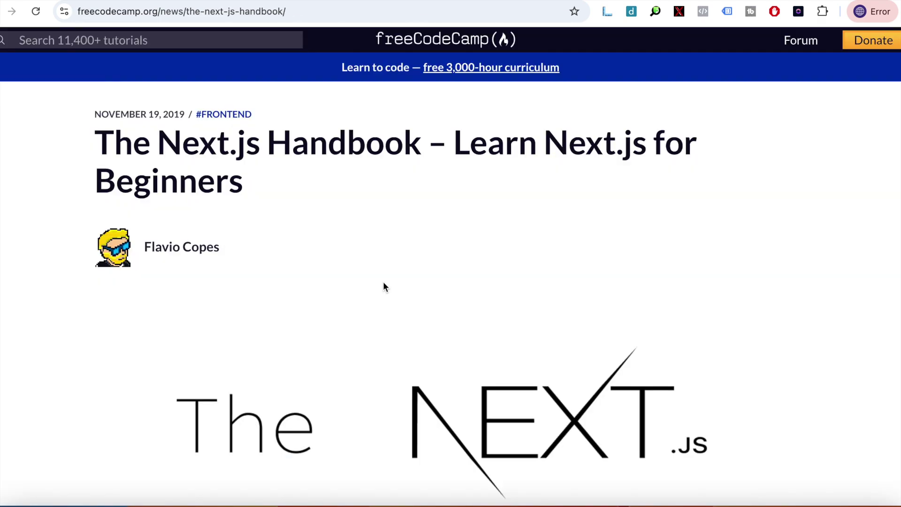
scroll(383, 282, down, 10)
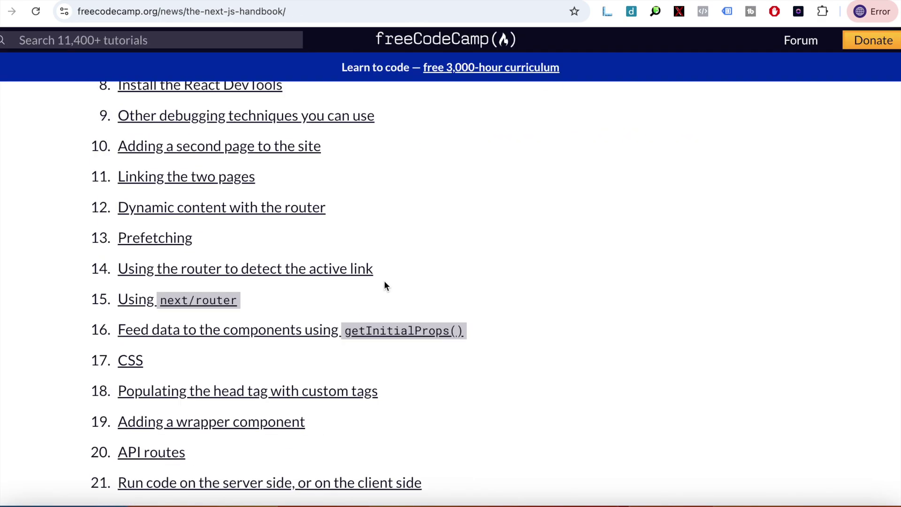
click(155, 238)
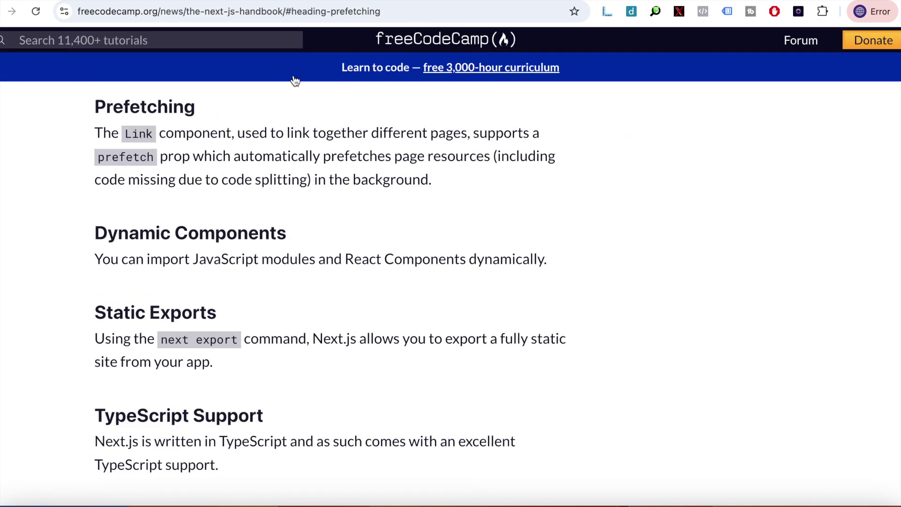
click(524, 2)
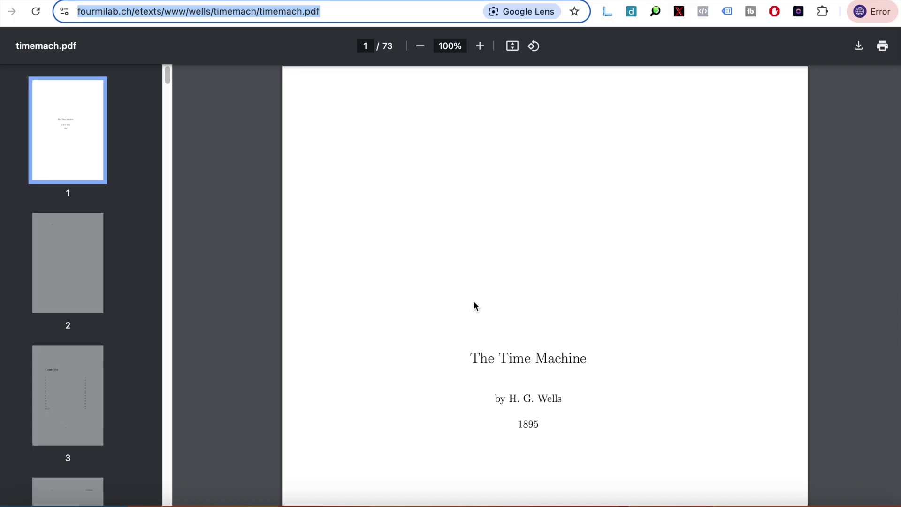
scroll(476, 302, down, 5)
scroll(478, 303, up, 5)
scroll(478, 303, up, 2)
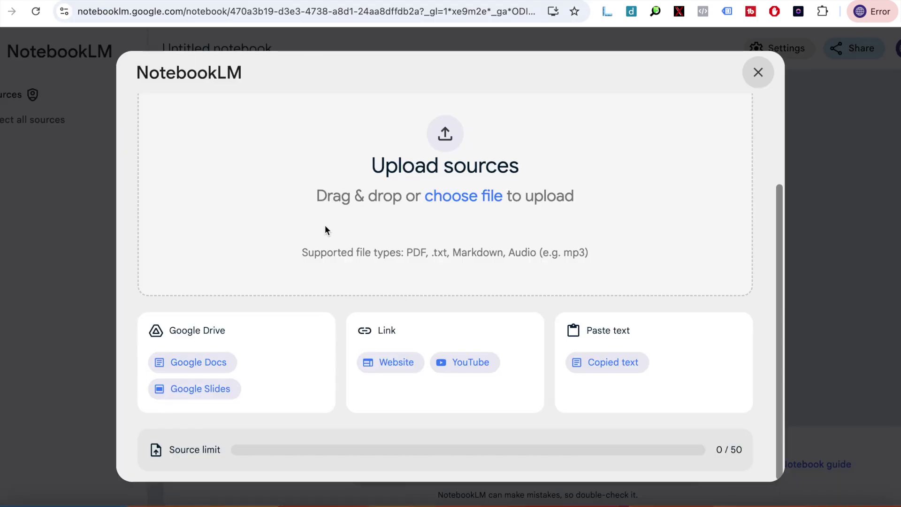
Add The Time Machine PDF link (timemach.pdf) as a website source
click(389, 362)
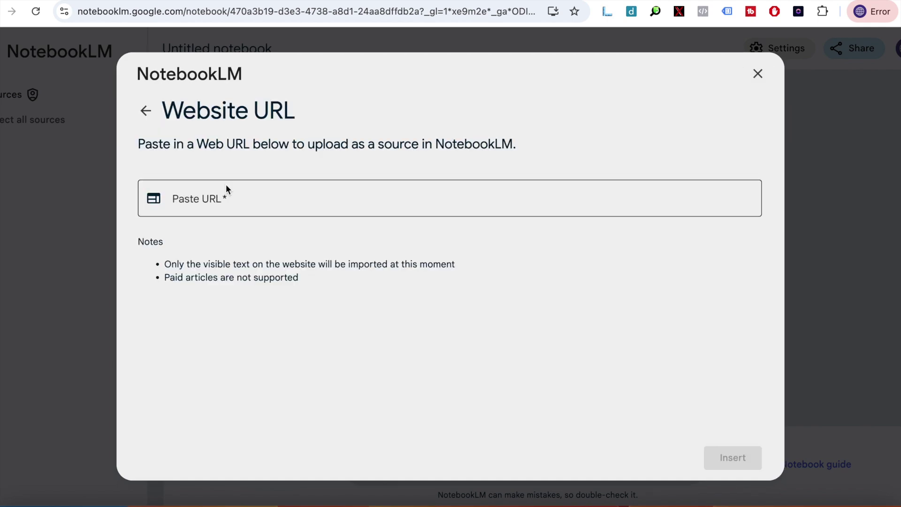
click(227, 190)
text(https://www.fourmilab.ch/etexts/www/wells/timemach/timemach.pdf)
click(713, 456)
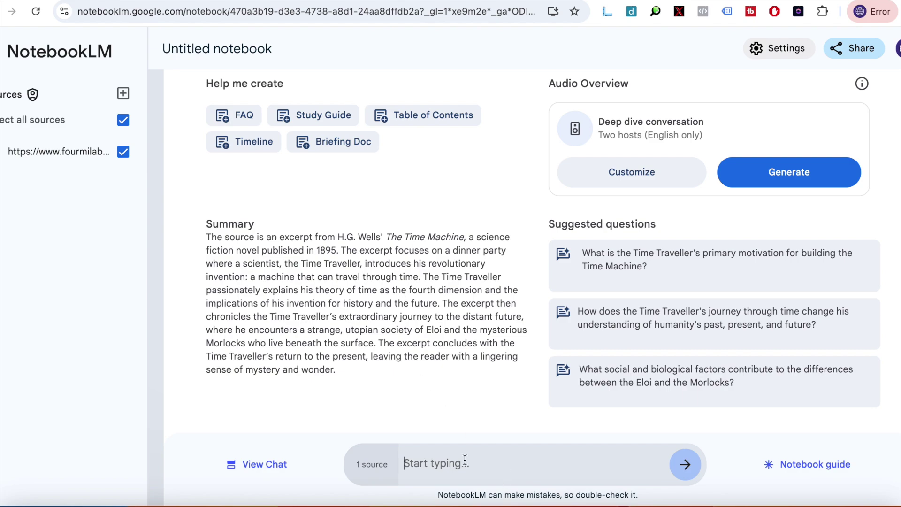
Ask 'give me a 2 page essay of this book' and open one of its citations
text(give me a 2 page essay of this book)
key(Return)
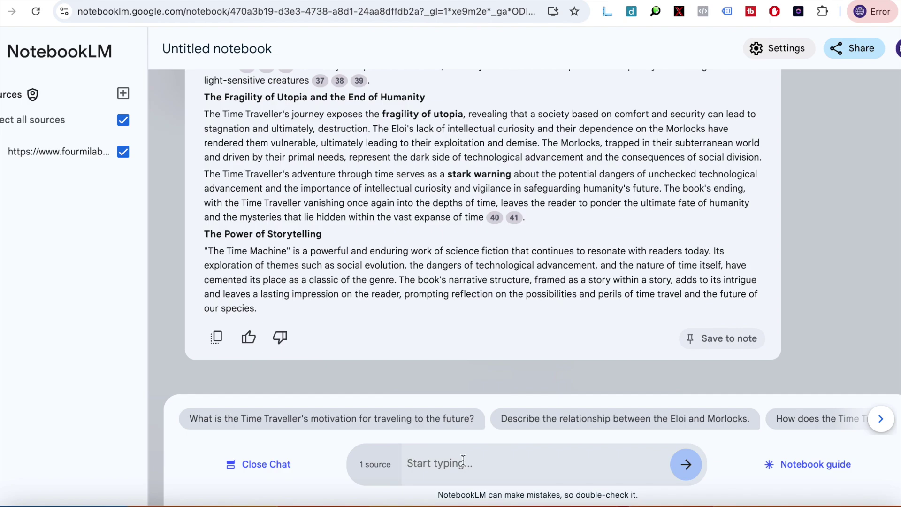
scroll(362, 247, up, 15)
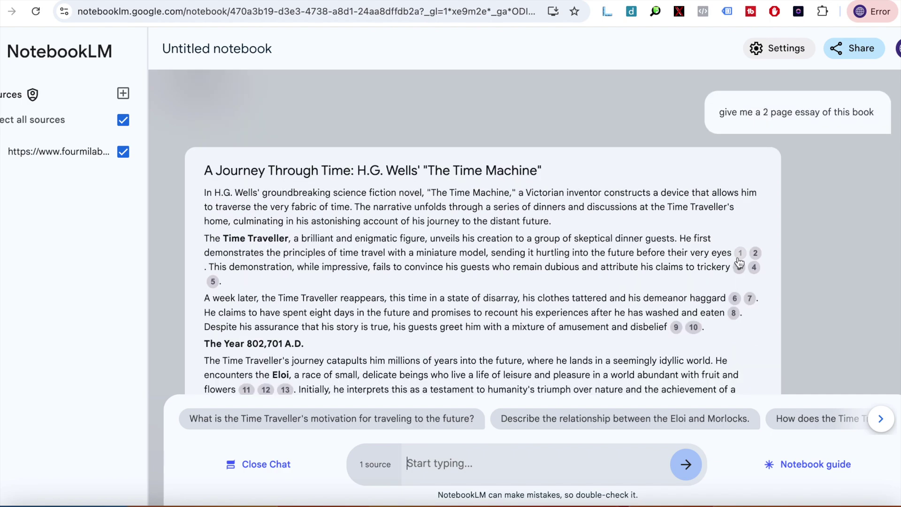
scroll(705, 256, down, 10)
scroll(515, 247, down, 4)
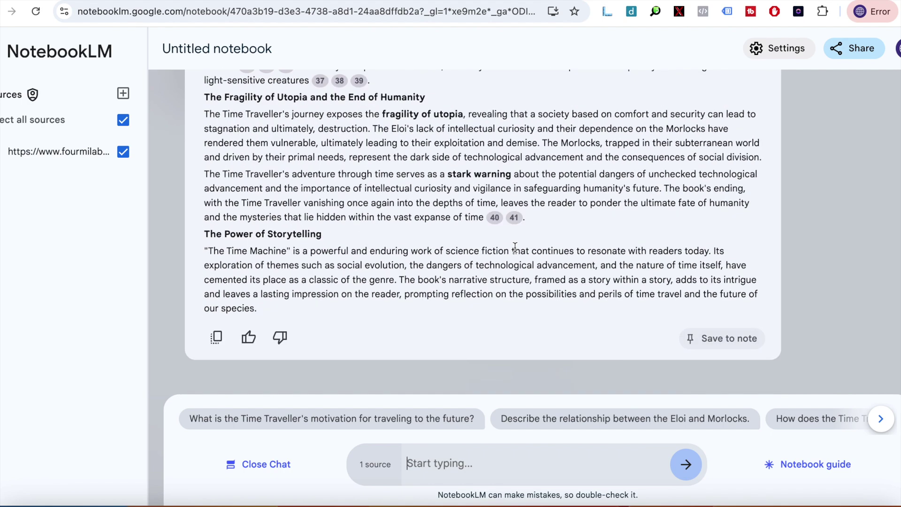
click(514, 217)
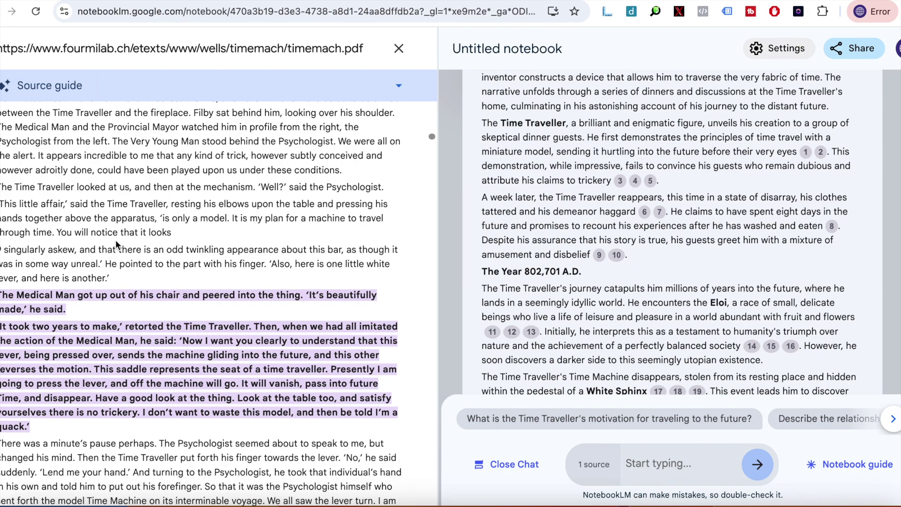
Check the book passages behind essay citations 6, 7, 15 and 16
click(645, 213)
click(659, 211)
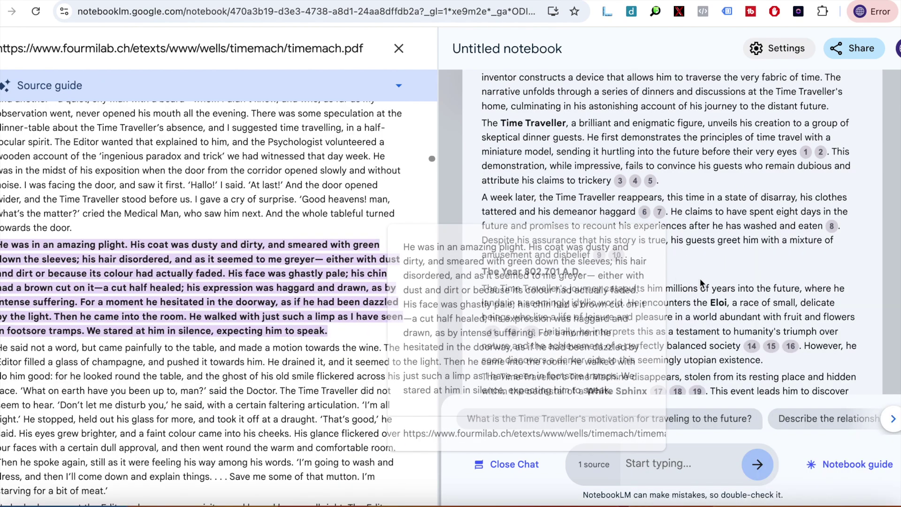
scroll(774, 304, down, 2)
click(771, 257)
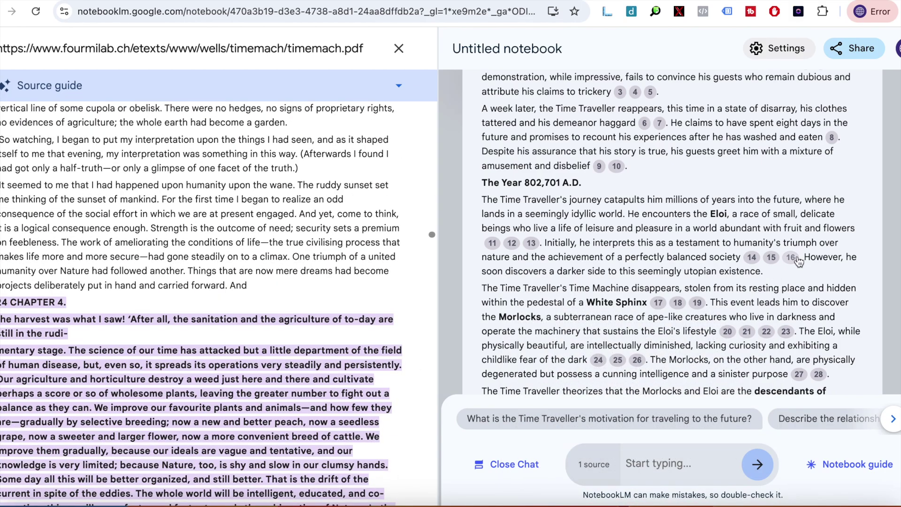
click(791, 257)
scroll(295, 249, down, 3)
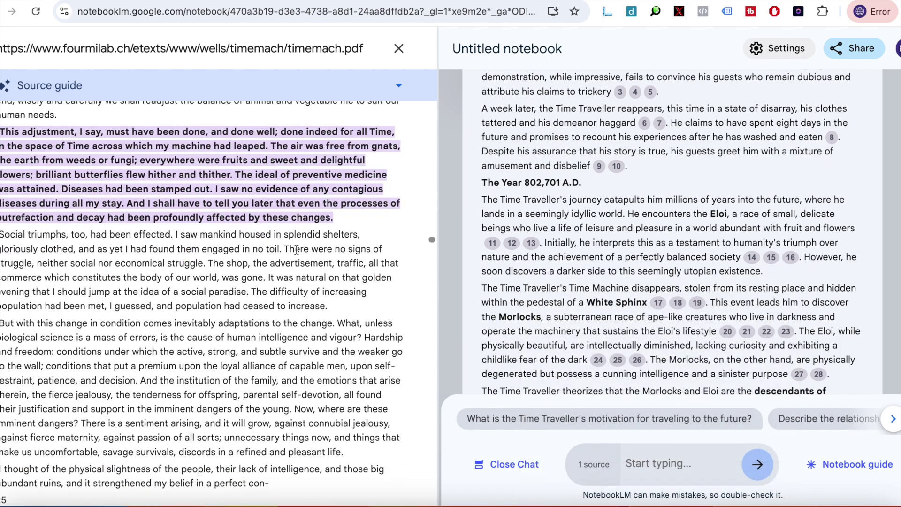
scroll(568, 312, down, 6)
Close the book's source text view and dismiss a stray context menu
click(398, 48)
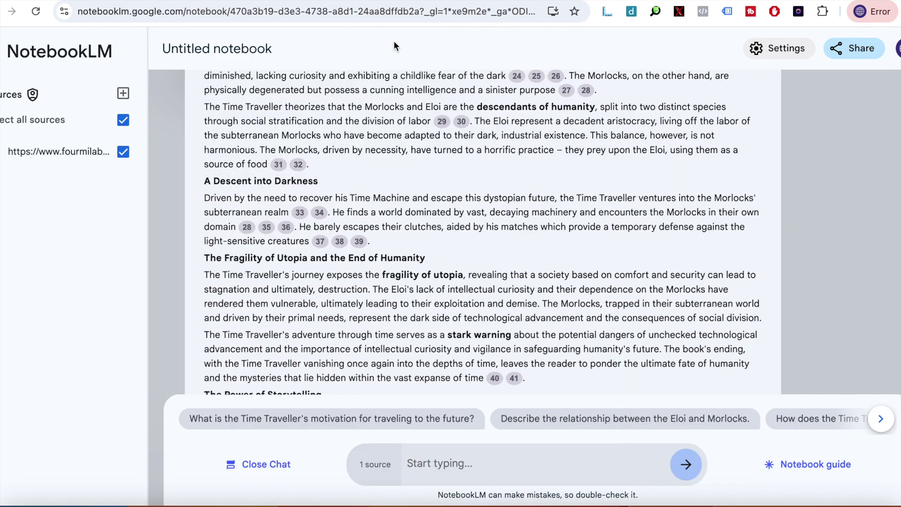
scroll(458, 179, down, 5)
scroll(458, 180, up, 10)
right_click(448, 181)
click(338, 158)
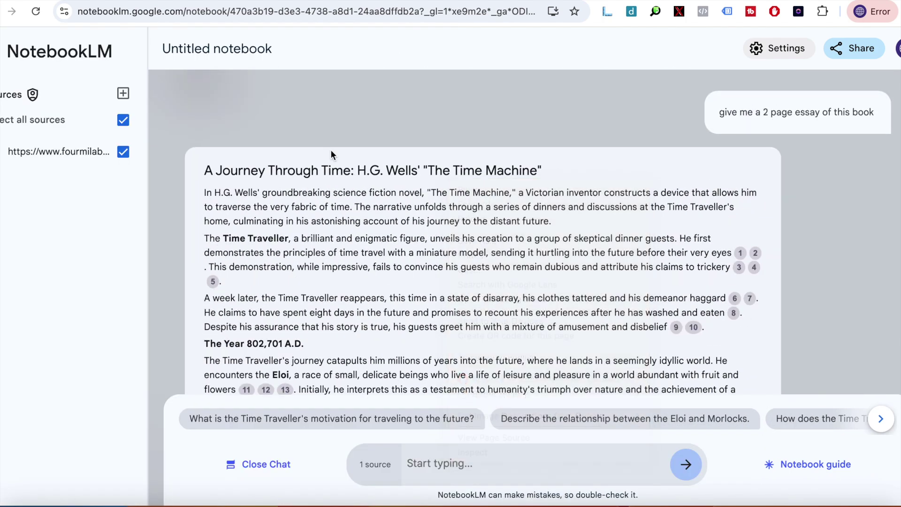
Scroll through the chat to review the answers about the book's length and characters
scroll(338, 158, down, 10)
scroll(327, 152, up, 3)
scroll(327, 153, up, 5)
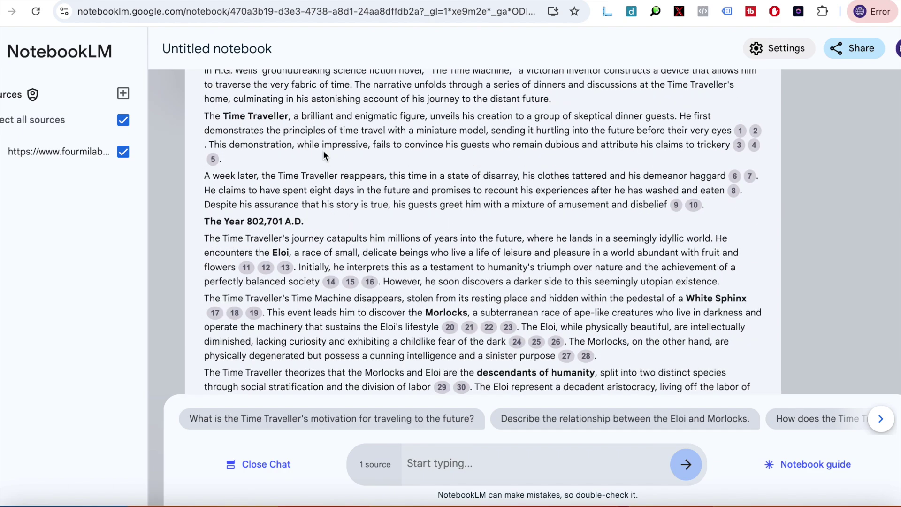
scroll(324, 155, down, 5)
scroll(319, 166, down, 6)
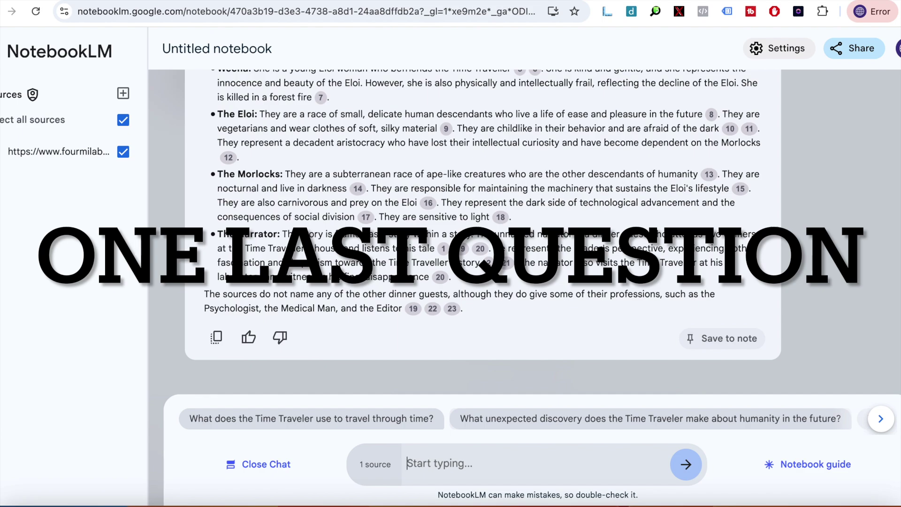
scroll(351, 314, up, 9)
scroll(351, 315, down, 3)
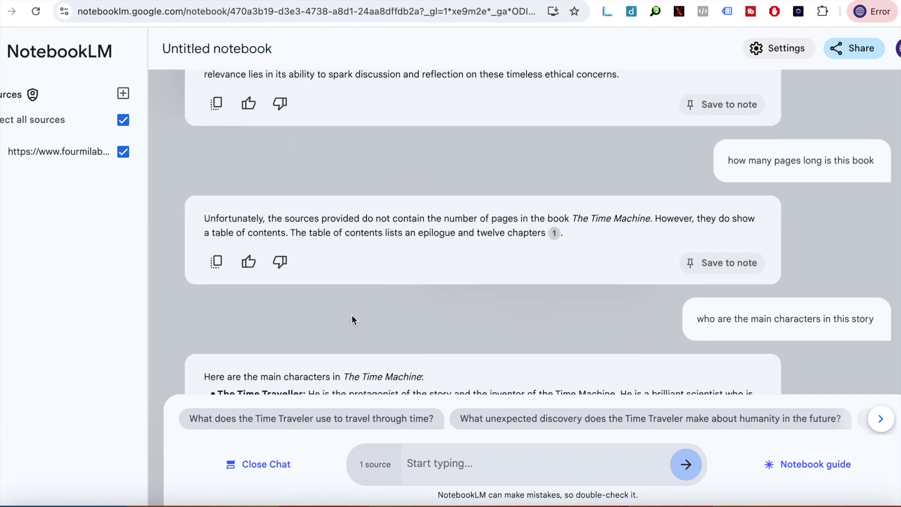
scroll(351, 315, down, 6)
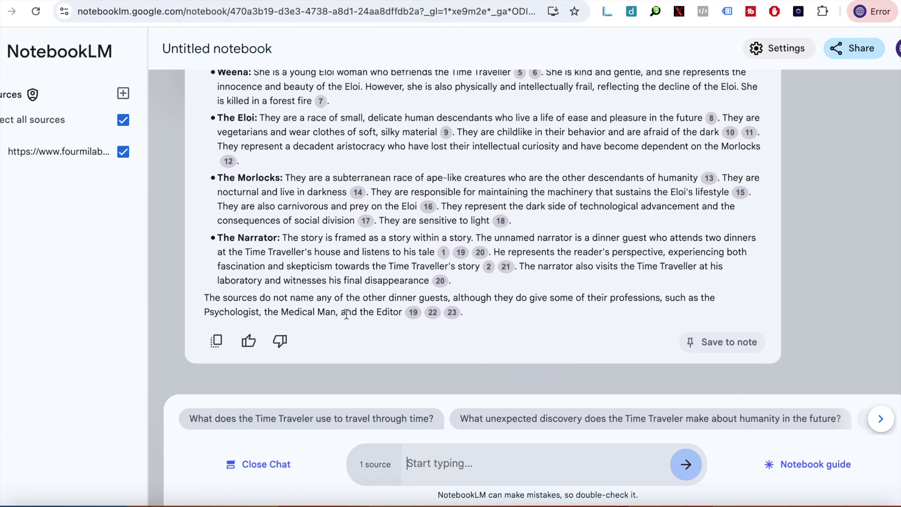
scroll(348, 314, up, 2)
scroll(345, 314, down, 2)
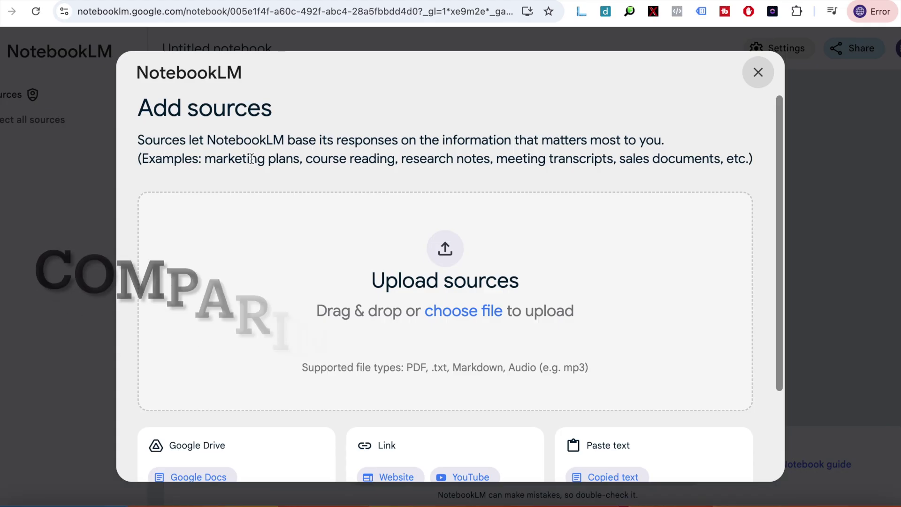
scroll(319, 366, down, 3)
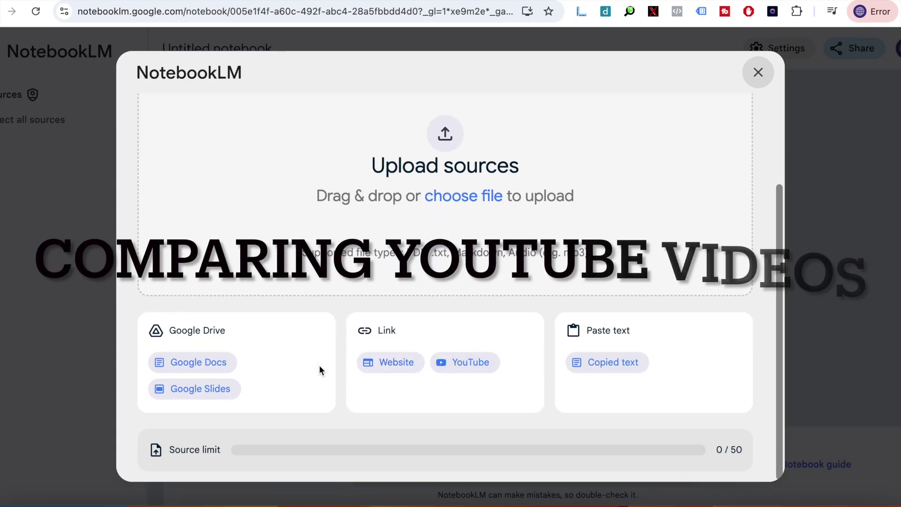
Paste a YouTube video link as a new YouTube source
click(454, 367)
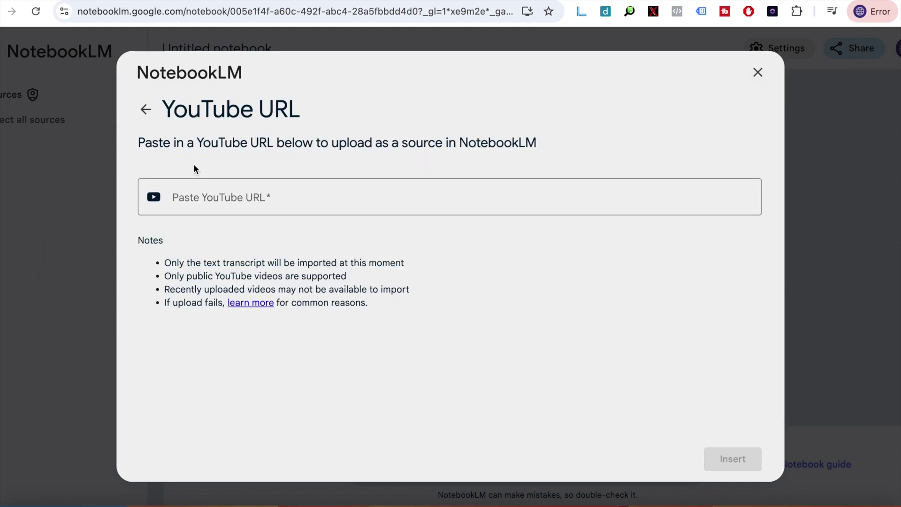
click(204, 195)
text(https://www.youtube.com/watch?v=ZWgr7qP6yhY)
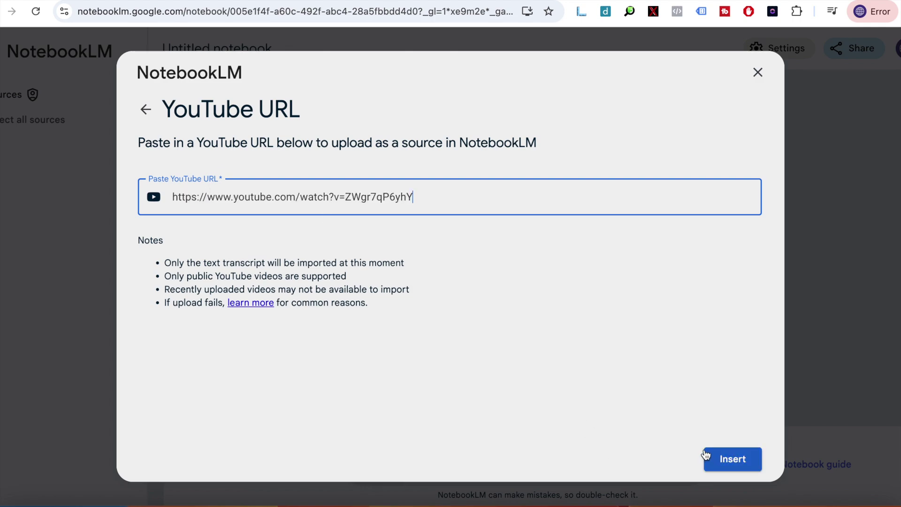
key(ctrl+l)
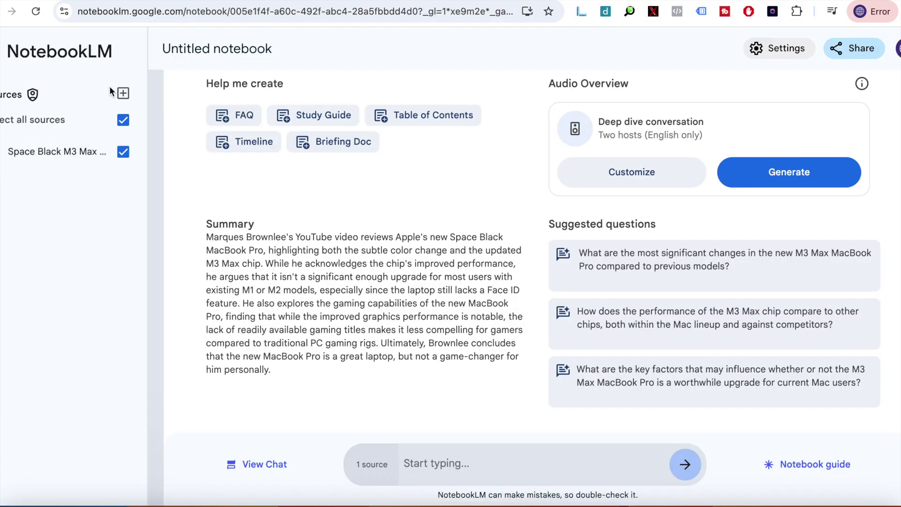
Add the M4 MacBook Pro review link as another YouTube source
click(124, 99)
click(398, 477)
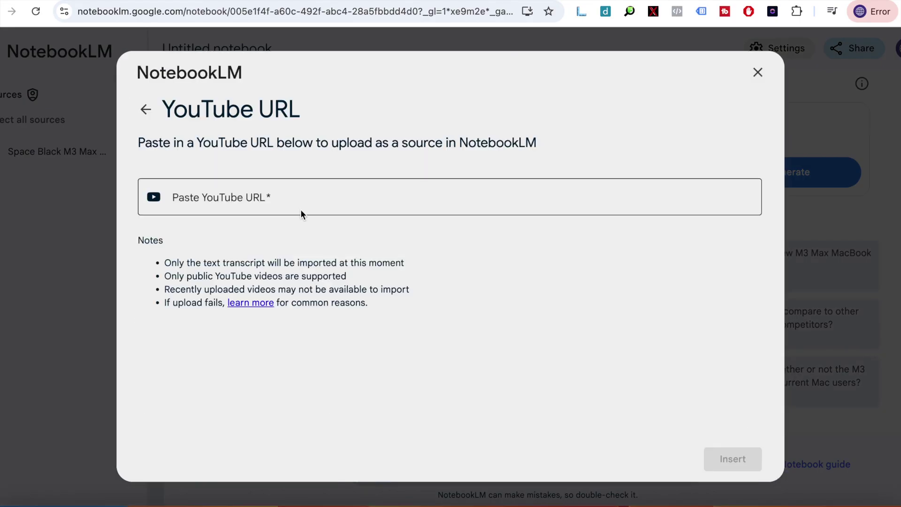
click(303, 198)
key(ctrl+v)
click(732, 458)
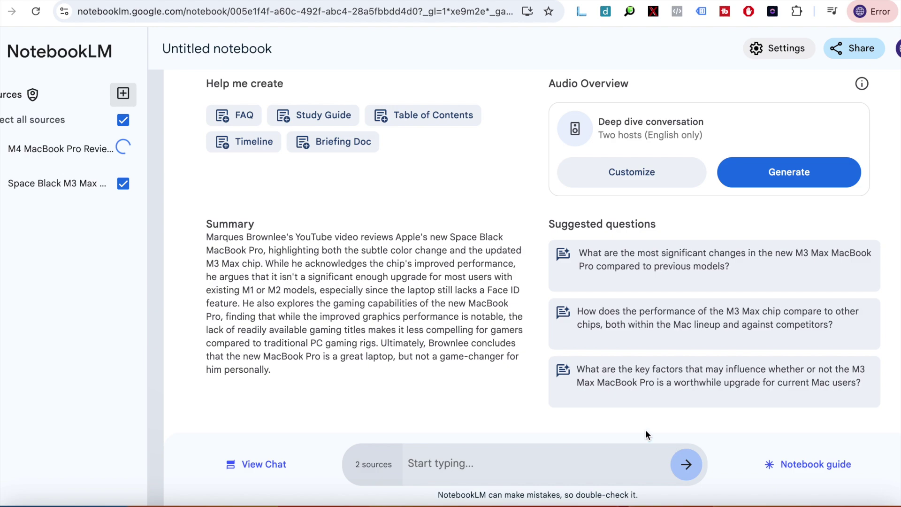
Ask the chat which MacBook is cheaper and better for everyday use
click(451, 464)
text(Which one is cheaper and you can use it for every day)
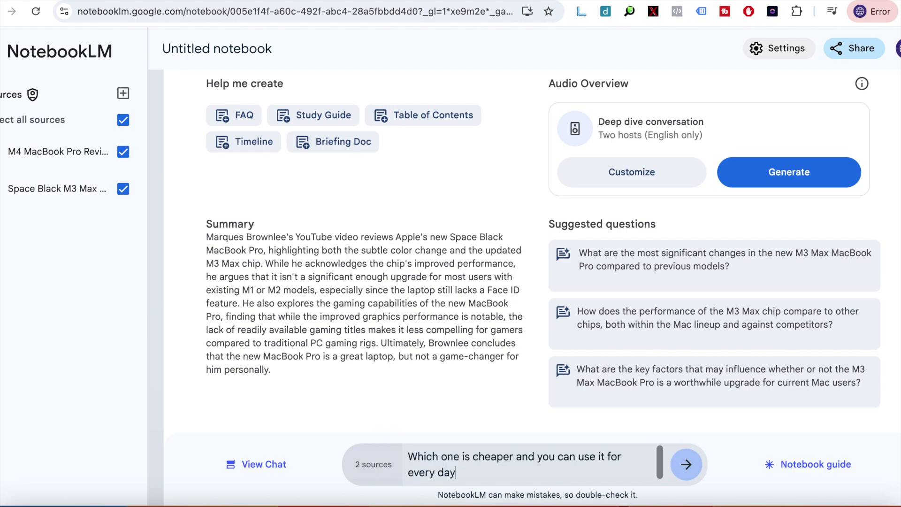
key(Return)
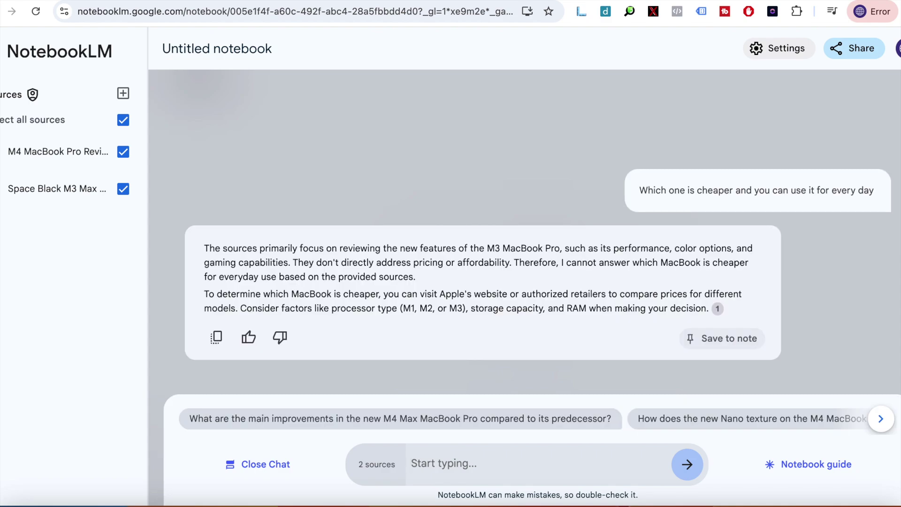
text(which one is better for every day usage\)
key(Return)
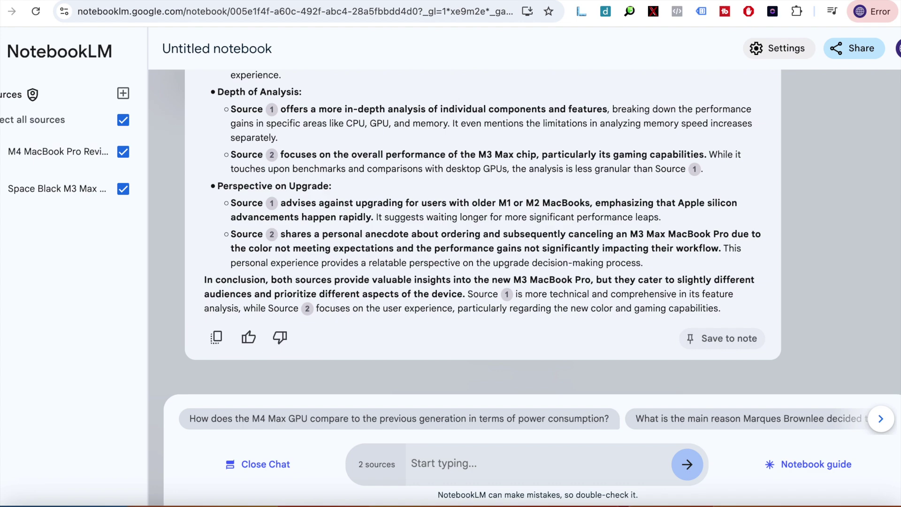
Ask the chat 'How can source one improve their video'
scroll(356, 359, up, 15)
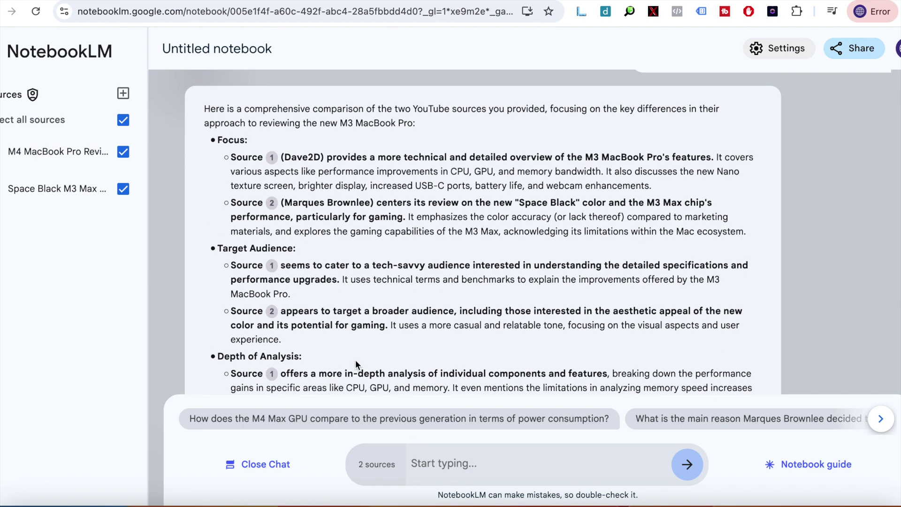
scroll(355, 359, down, 15)
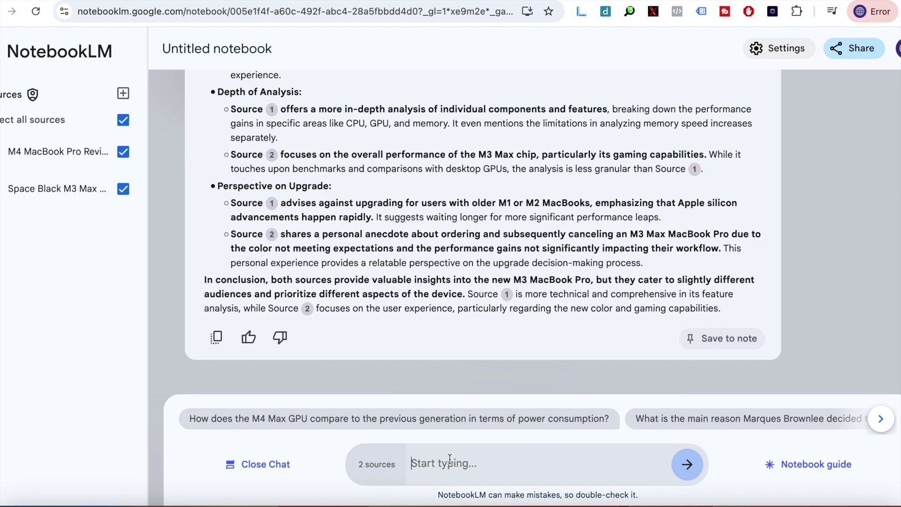
text(How can source one improve their video)
key(Return)
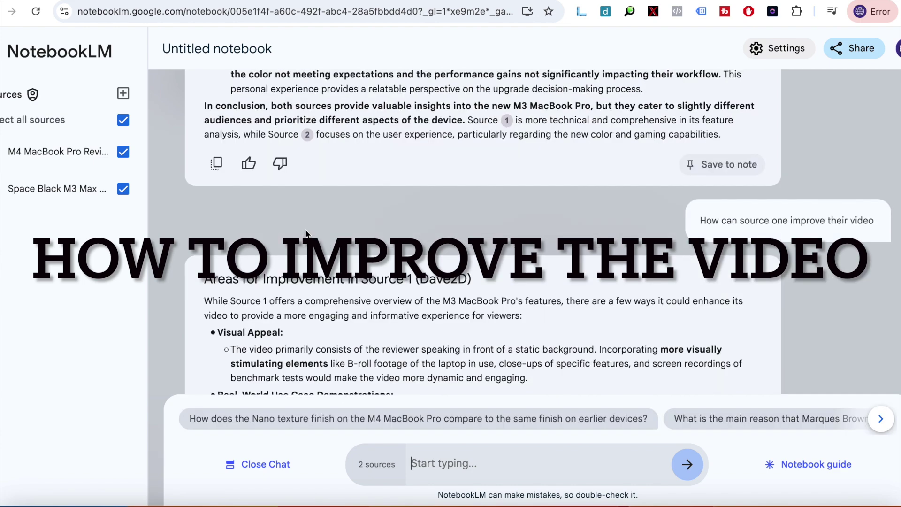
scroll(303, 229, down, 2)
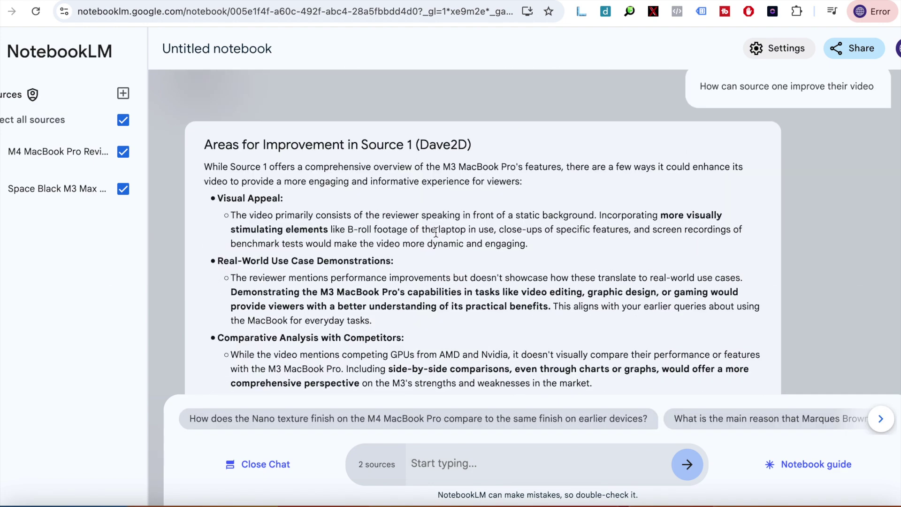
scroll(435, 231, down, 4)
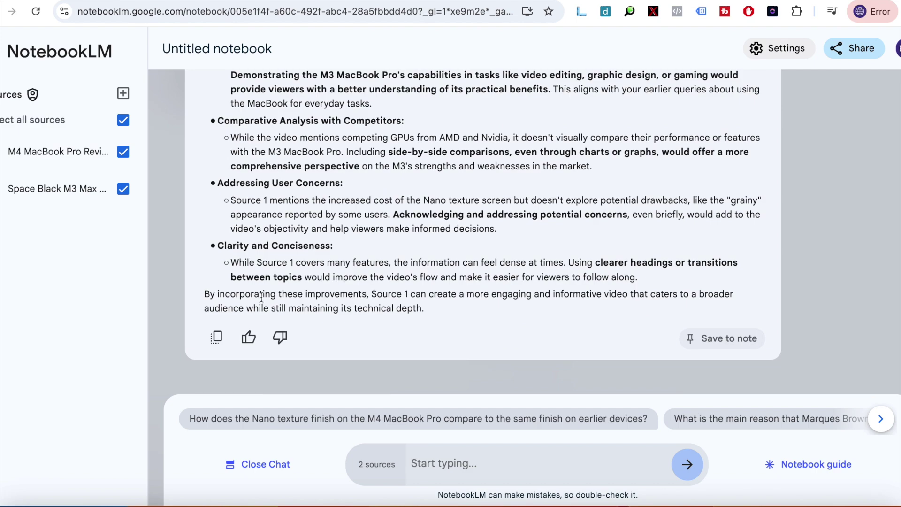
scroll(272, 253, up, 1)
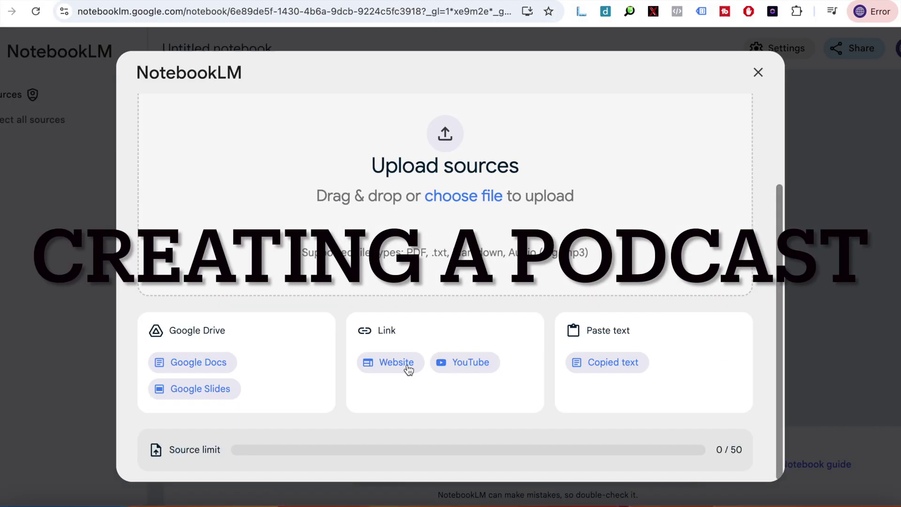
Add the fourmilab timemach.pdf URL as a website source in the new notebook
click(409, 370)
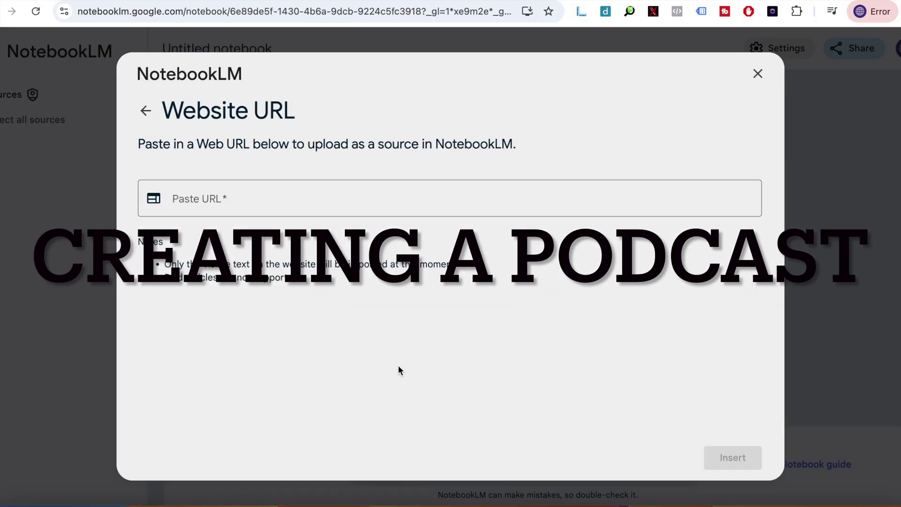
click(346, 207)
text(https://www.fourmilab.ch/etexts/www/wells/timemach/timemach.pdf)
click(745, 459)
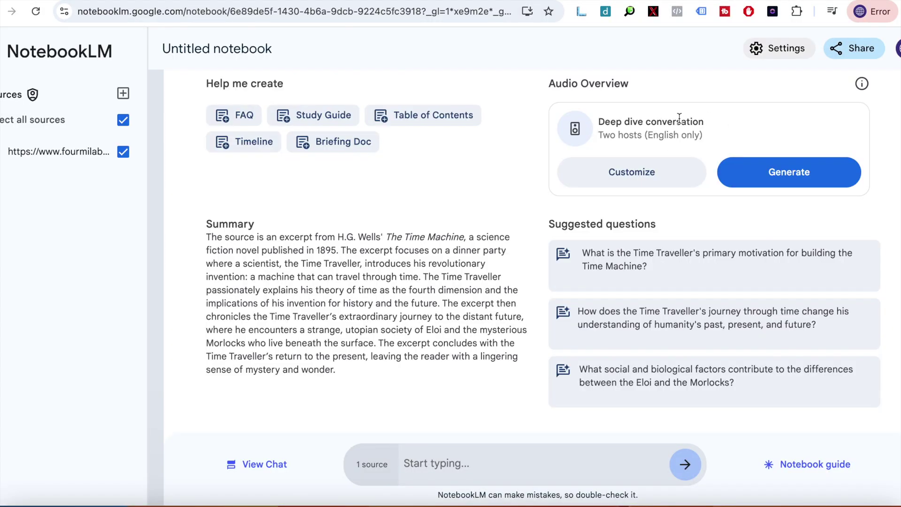
click(636, 174)
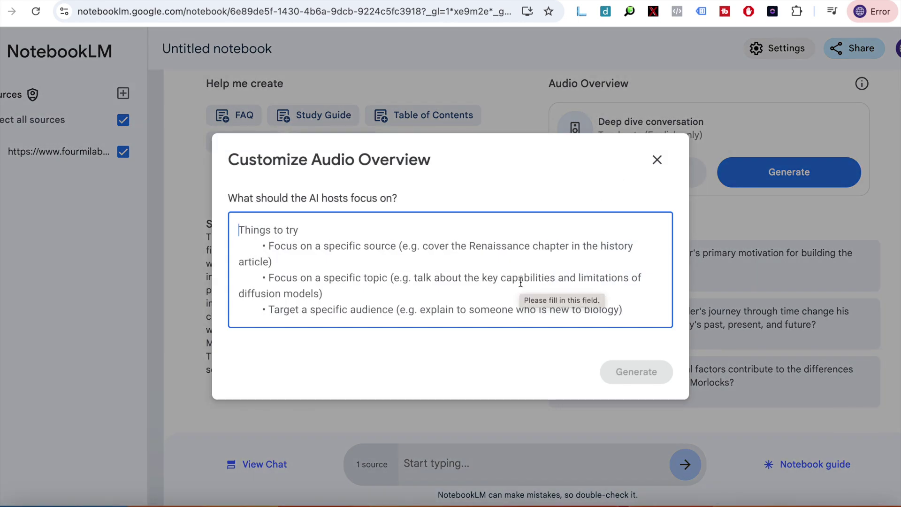
Generate an audio overview focused on how the author could have improved the story
text(How could the author have made this story better?)
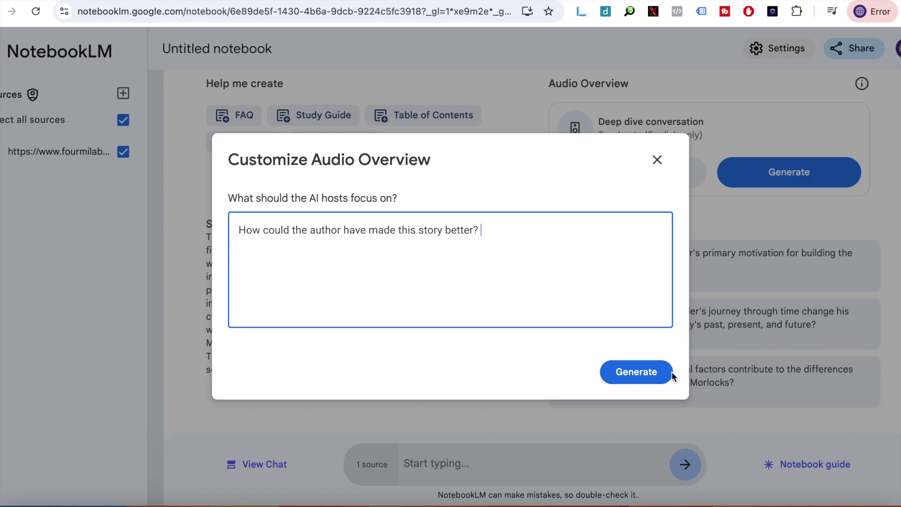
click(657, 372)
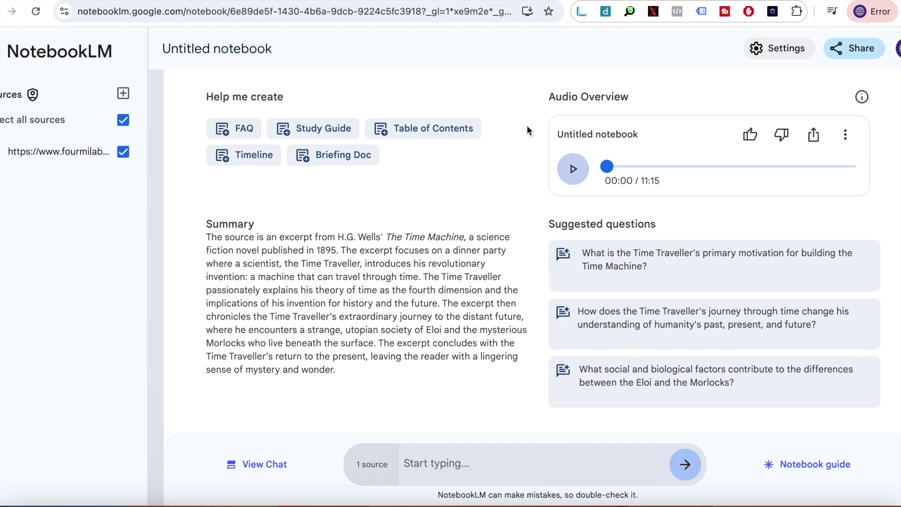
Play the 11:15 audio overview, pause and resume it, then skip ahead to about 00:59
click(573, 173)
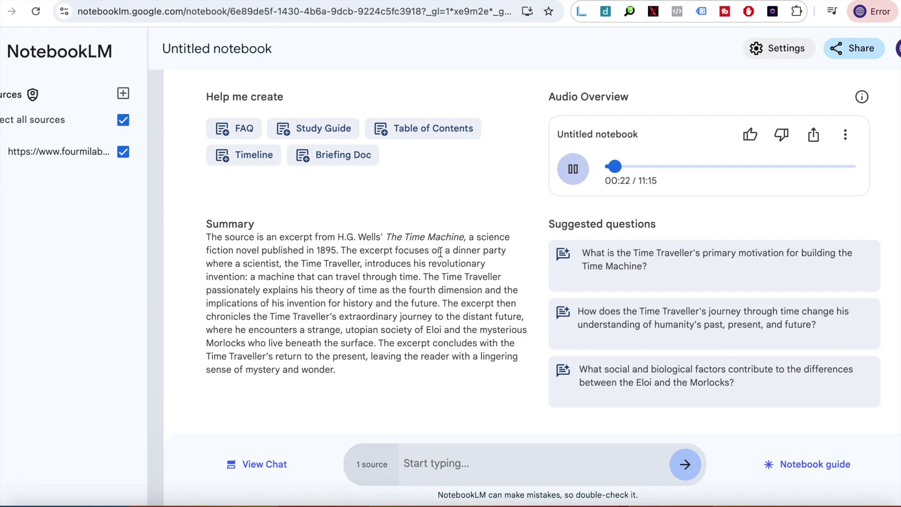
click(574, 172)
click(575, 170)
click(574, 170)
click(575, 172)
click(629, 168)
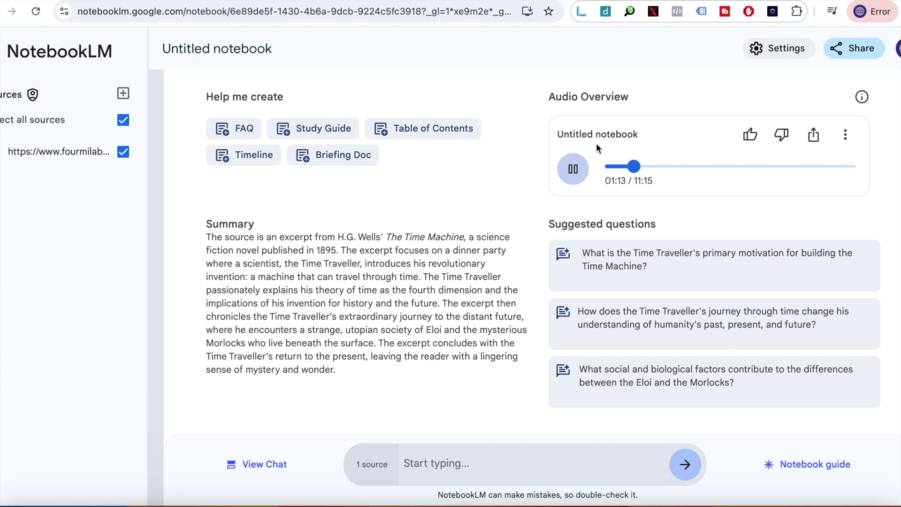
Let the Time Machine audio overview play on, then pause it at 01:53
drag(557, 134, 617, 136)
click(514, 159)
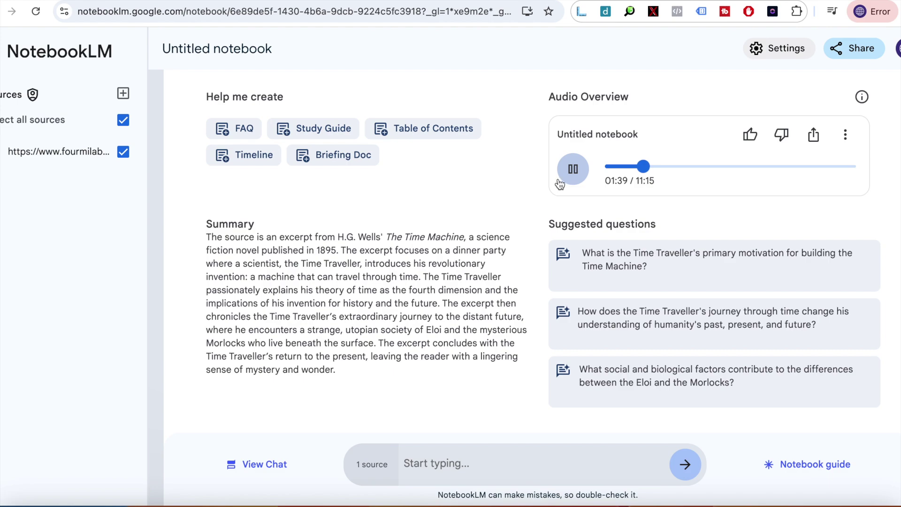
drag(453, 237, 440, 304)
click(574, 174)
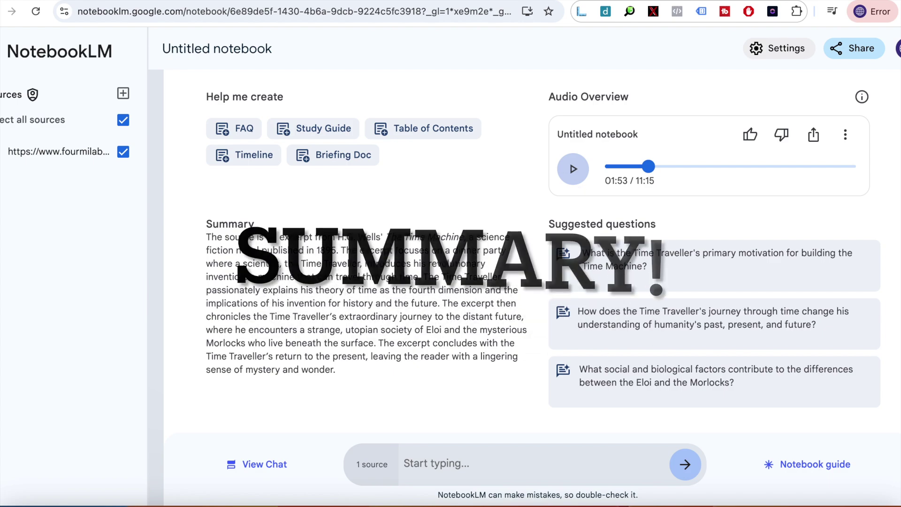
Go back to the NotebookLM home page via the top-left logo
click(85, 55)
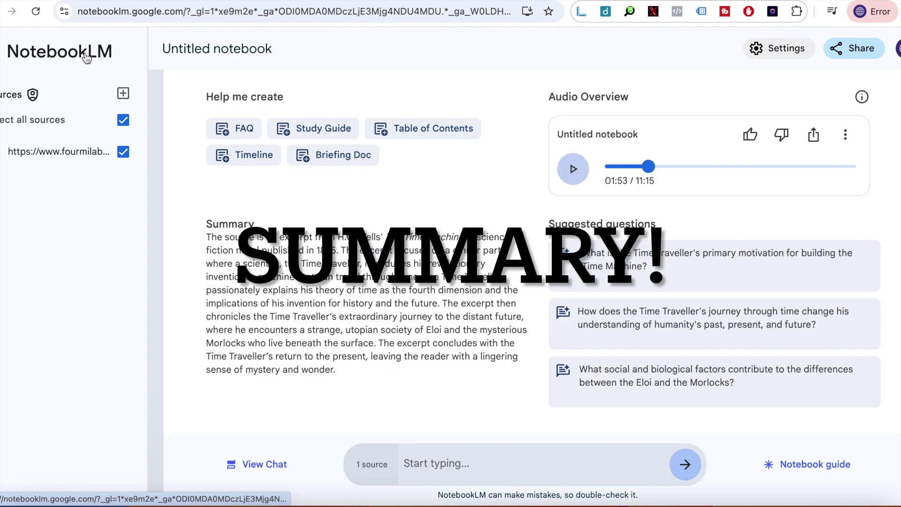